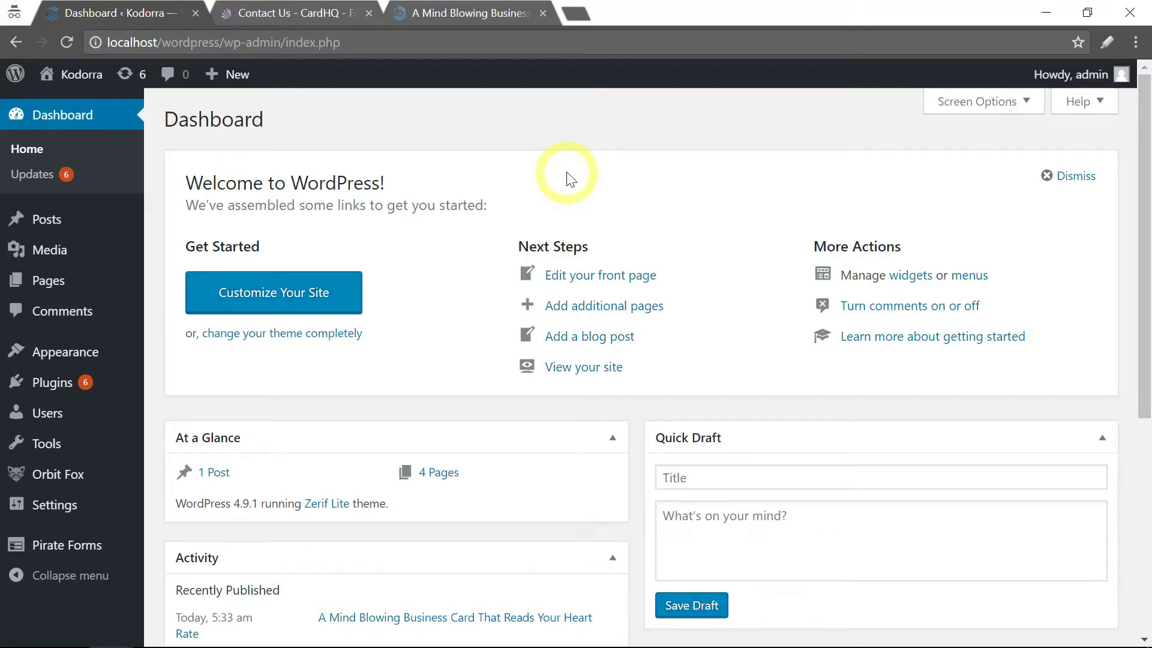
# View the example CardHQ Contact Us page with its Name, E-mail and Message form.
pyautogui.click(287, 18)
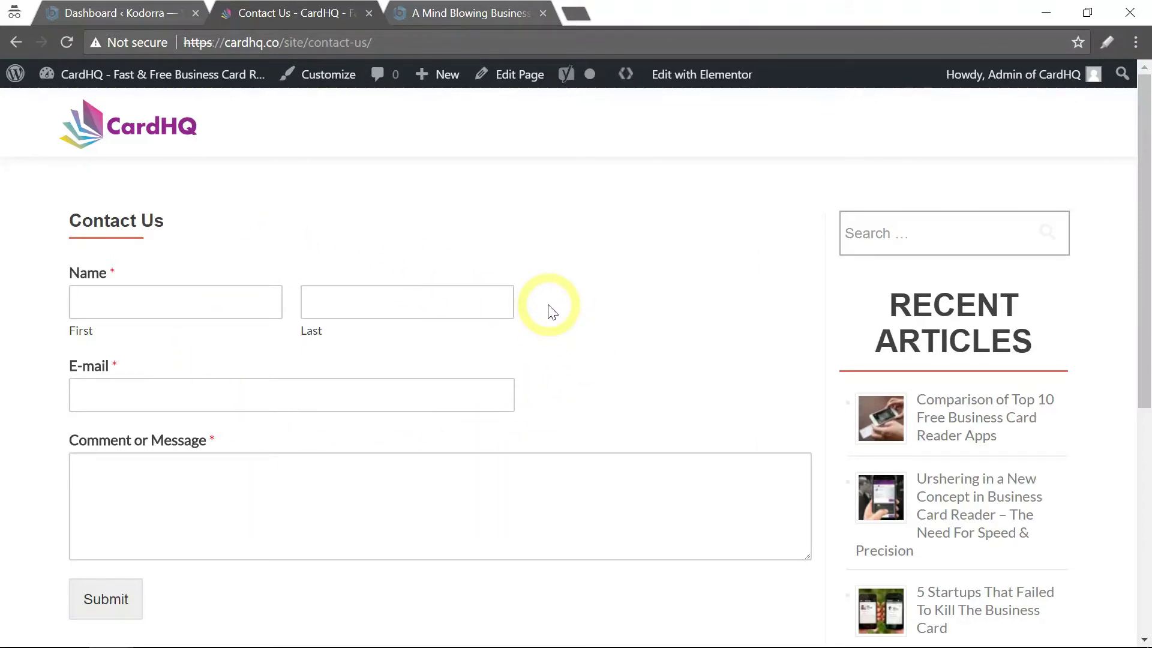
# From the Dashboard, start a new page titled 'Contact Us' and save it as a draft.
pyautogui.click(128, 15)
pyautogui.moveTo(204, 74)
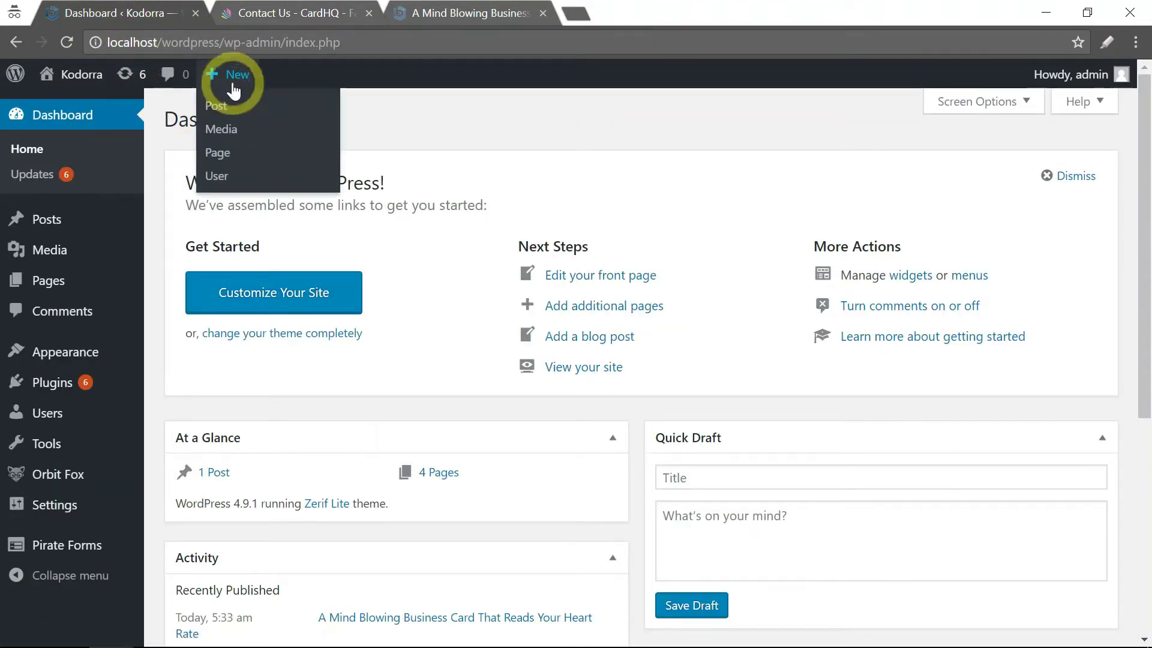
pyautogui.click(217, 157)
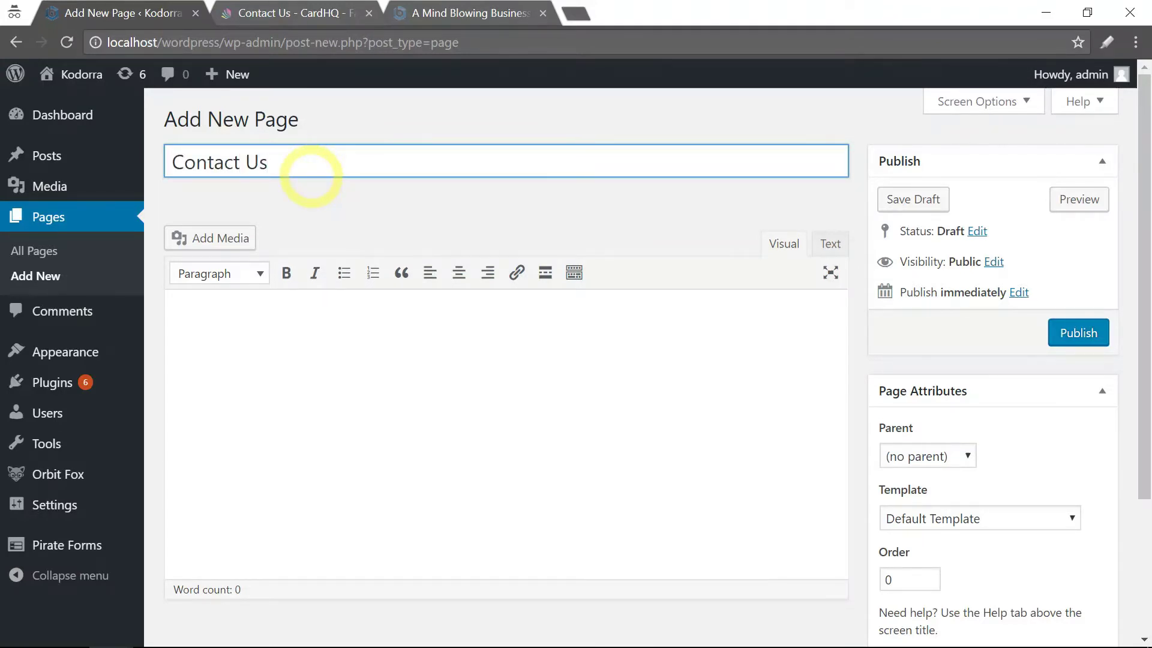
pyautogui.click(912, 199)
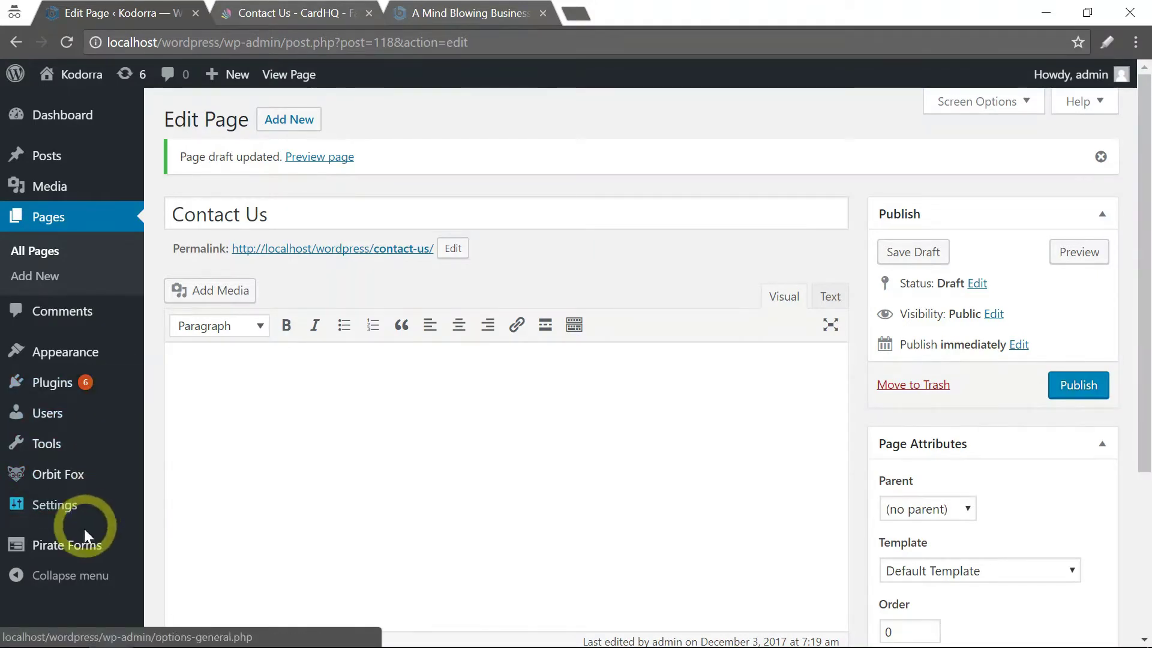
# Copy the [pirate_forms] shortcode from the Pirate Forms How to use instructions.
pyautogui.moveTo(75, 547)
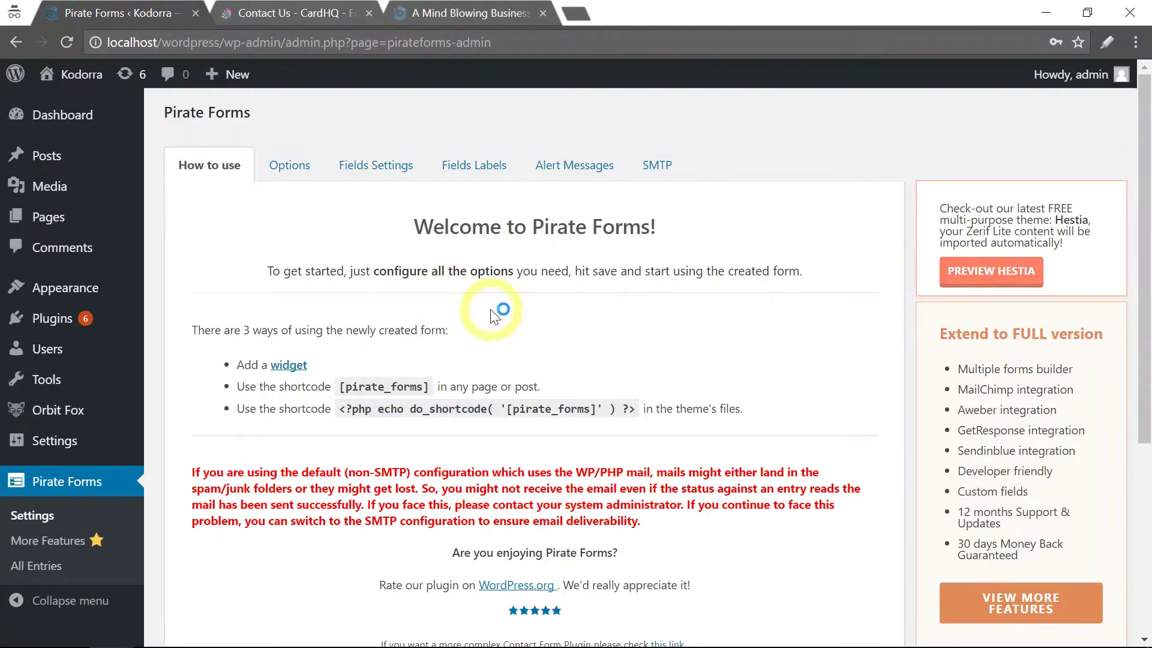
pyautogui.scroll(-2, 497, 312)
pyautogui.scroll(2, 502, 308)
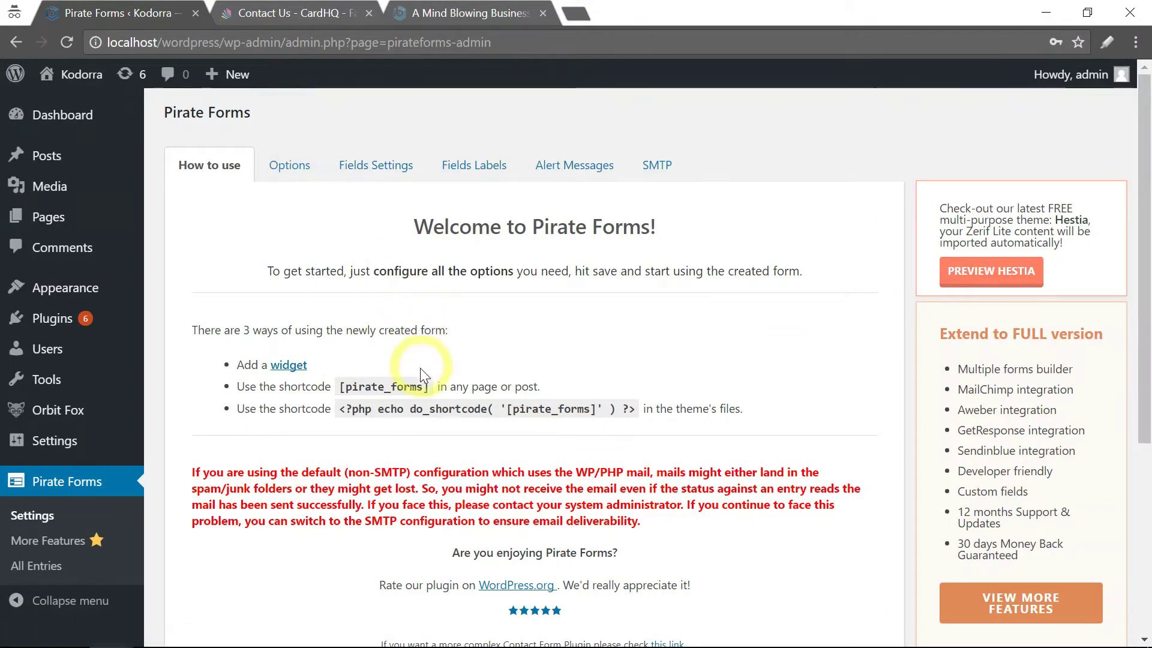
pyautogui.moveTo(427, 387); pyautogui.dragTo(336, 387)
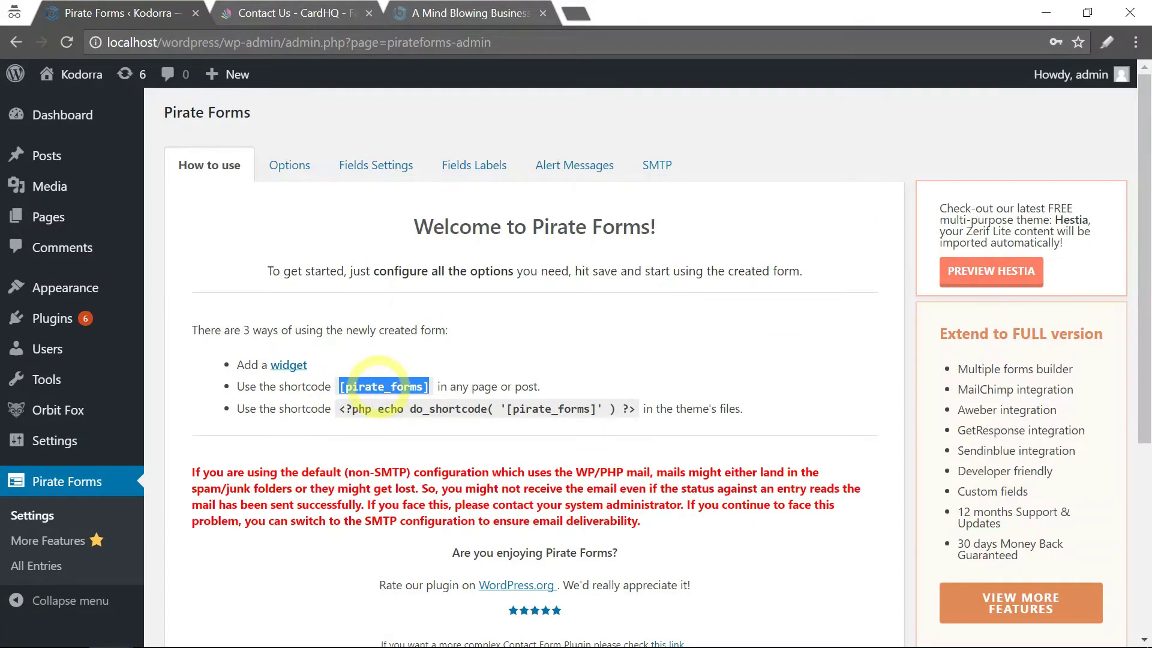
pyautogui.rightClick(378, 386)
pyautogui.click(387, 398)
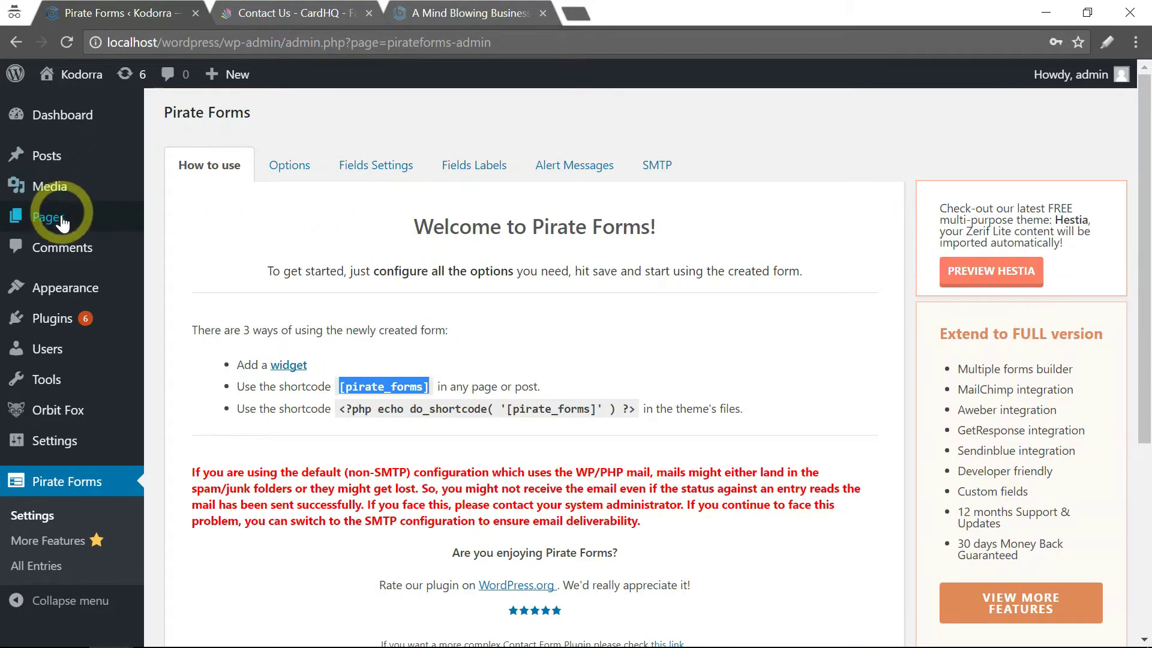
# Paste [pirate_forms] into the empty Contact Us page body and save the draft.
pyautogui.moveTo(107, 227)
pyautogui.click(173, 228)
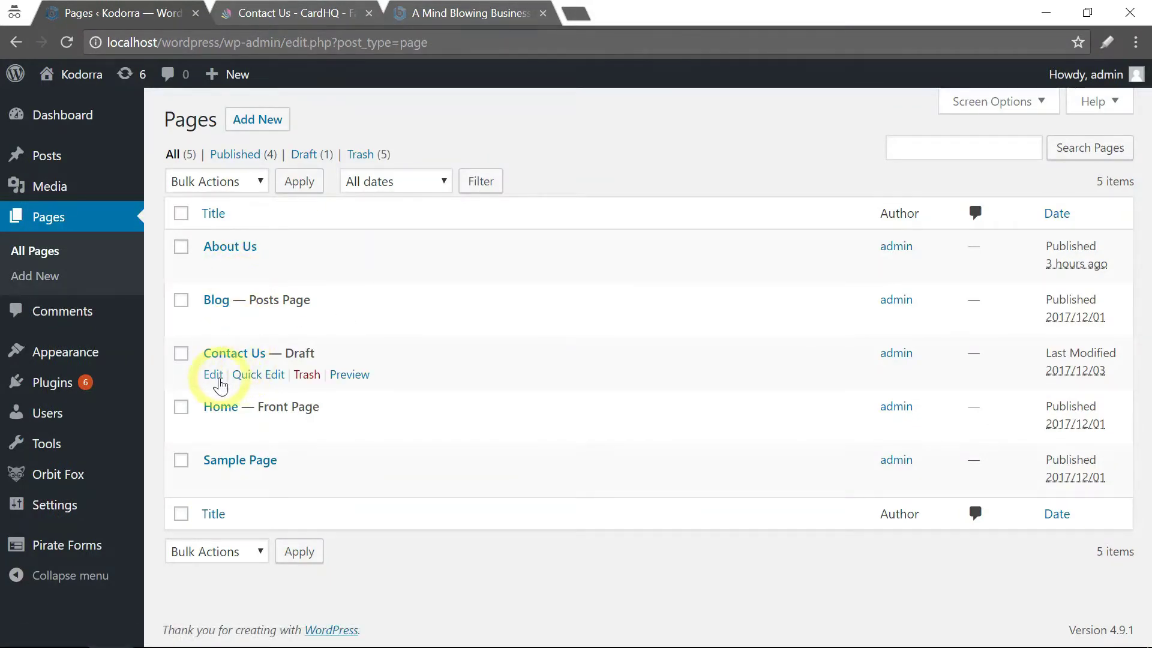
pyautogui.click(214, 375)
pyautogui.click(243, 316)
pyautogui.rightClick(245, 316)
pyautogui.click(292, 426)
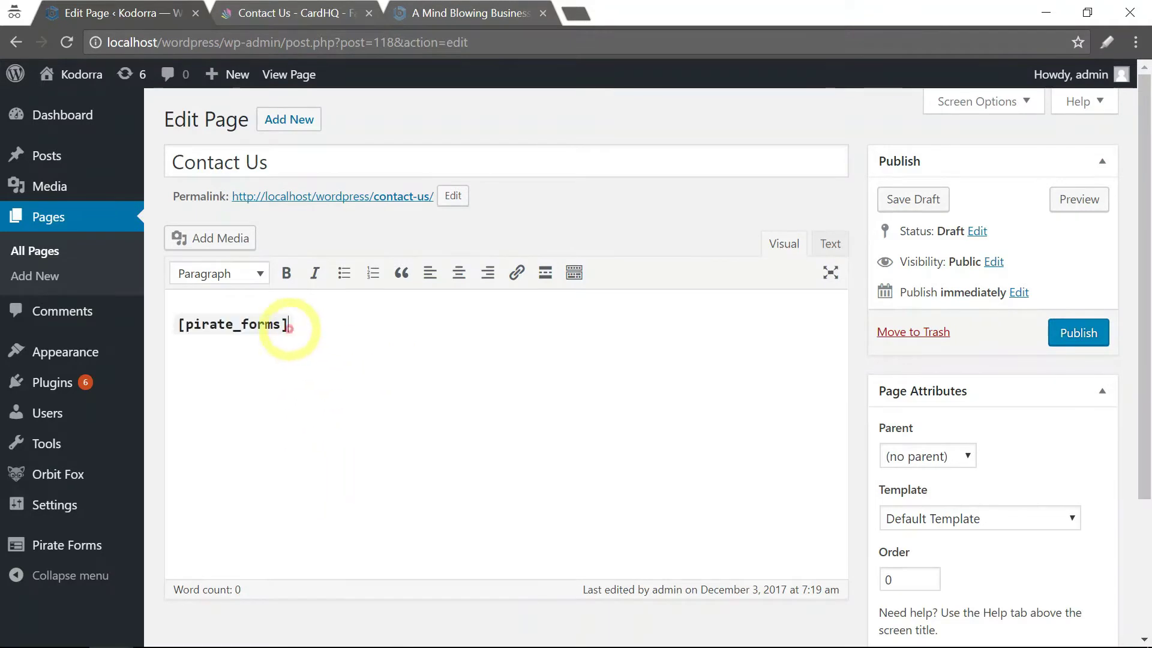
pyautogui.click(903, 204)
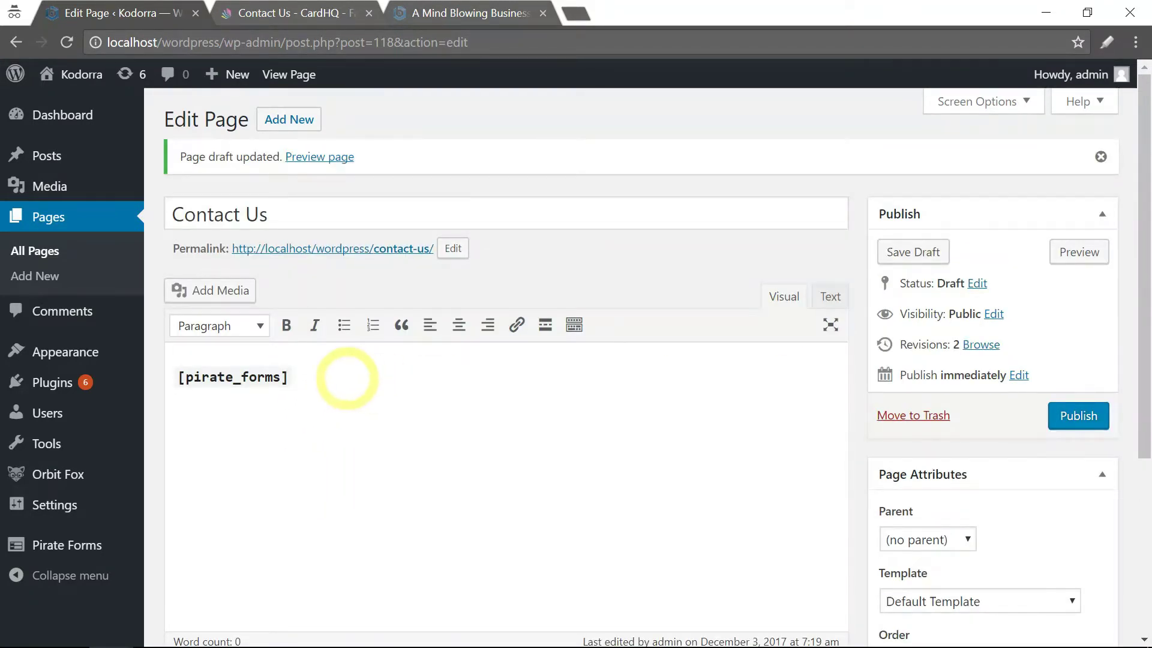
pyautogui.moveTo(298, 377); pyautogui.dragTo(180, 379)
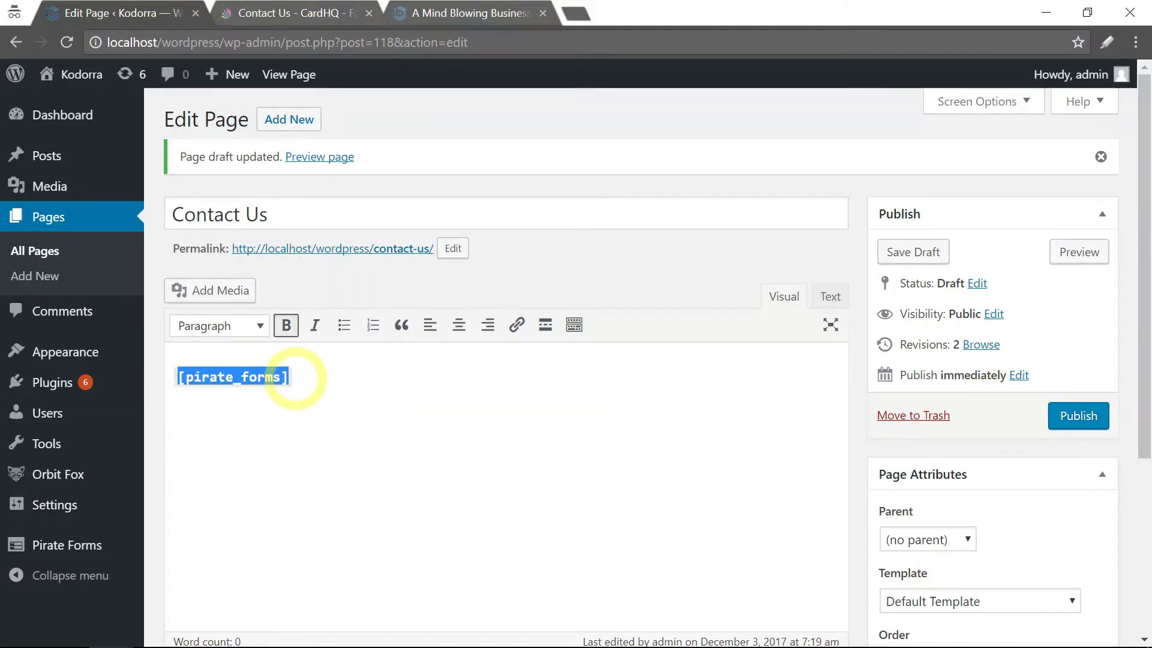
pyautogui.click(297, 381)
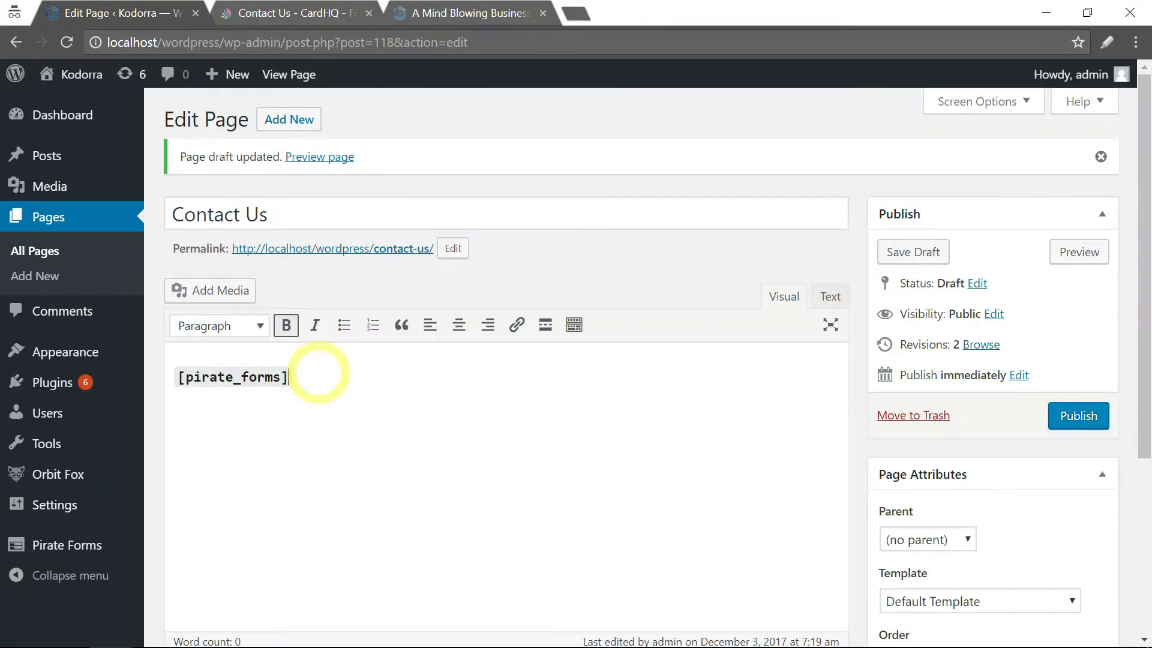
pyautogui.moveTo(298, 379); pyautogui.dragTo(177, 379)
pyautogui.click(307, 377)
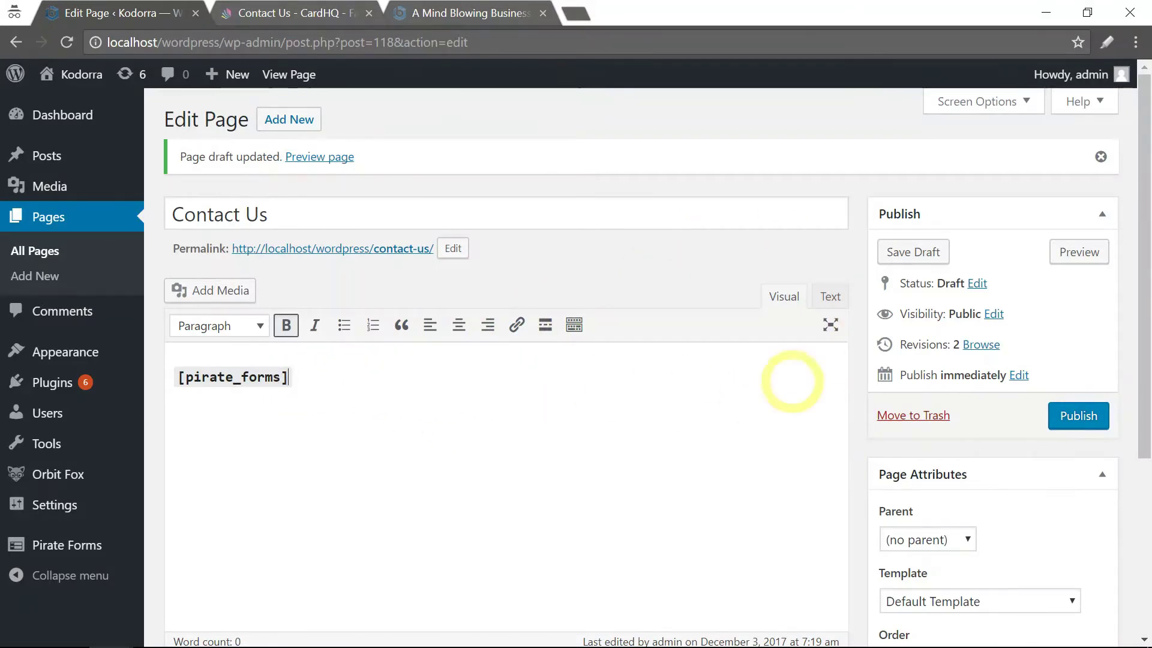
# Publish the Contact Us page and view it live in a new tab.
pyautogui.click(902, 252)
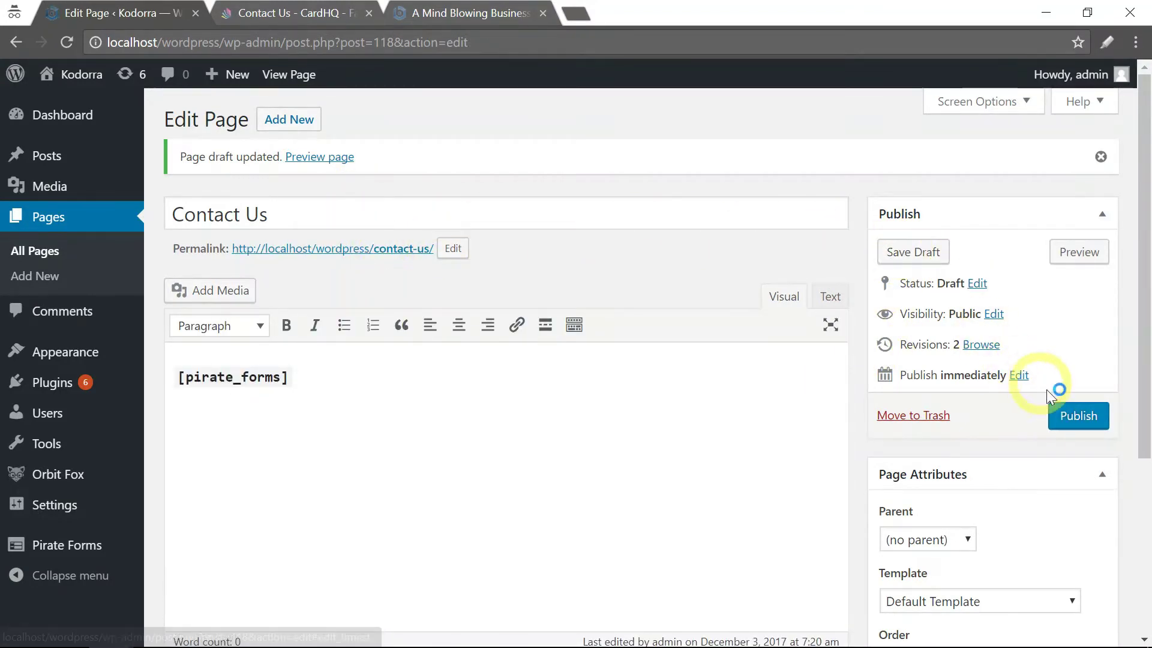
pyautogui.click(1077, 416)
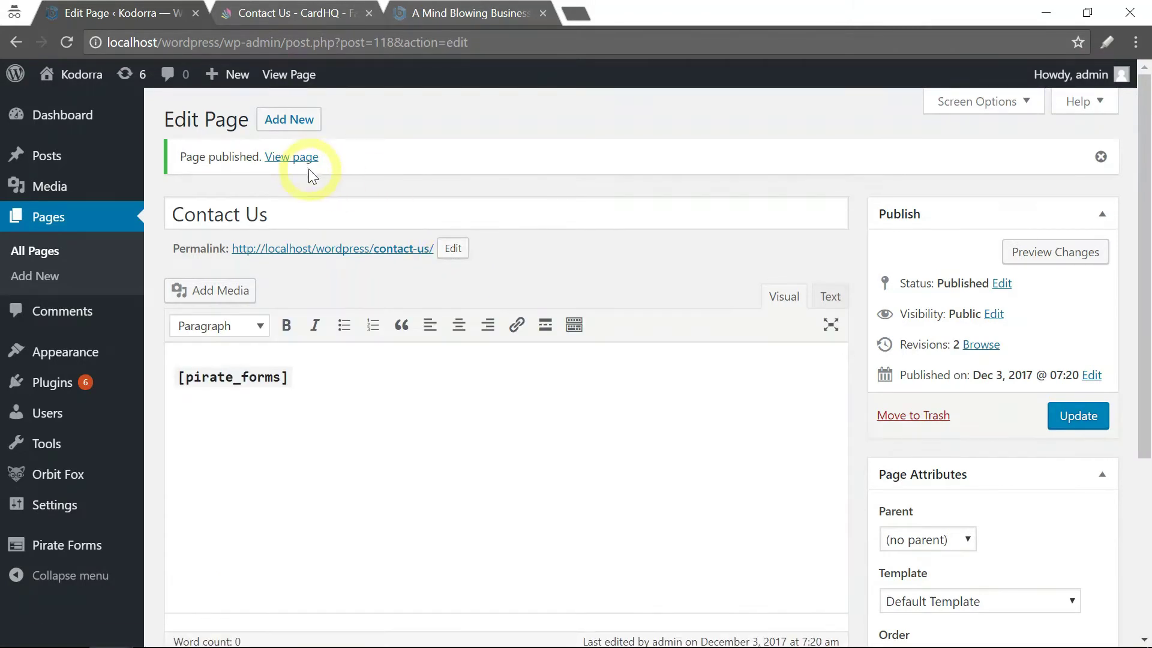
pyautogui.rightClick(307, 158)
pyautogui.click(324, 173)
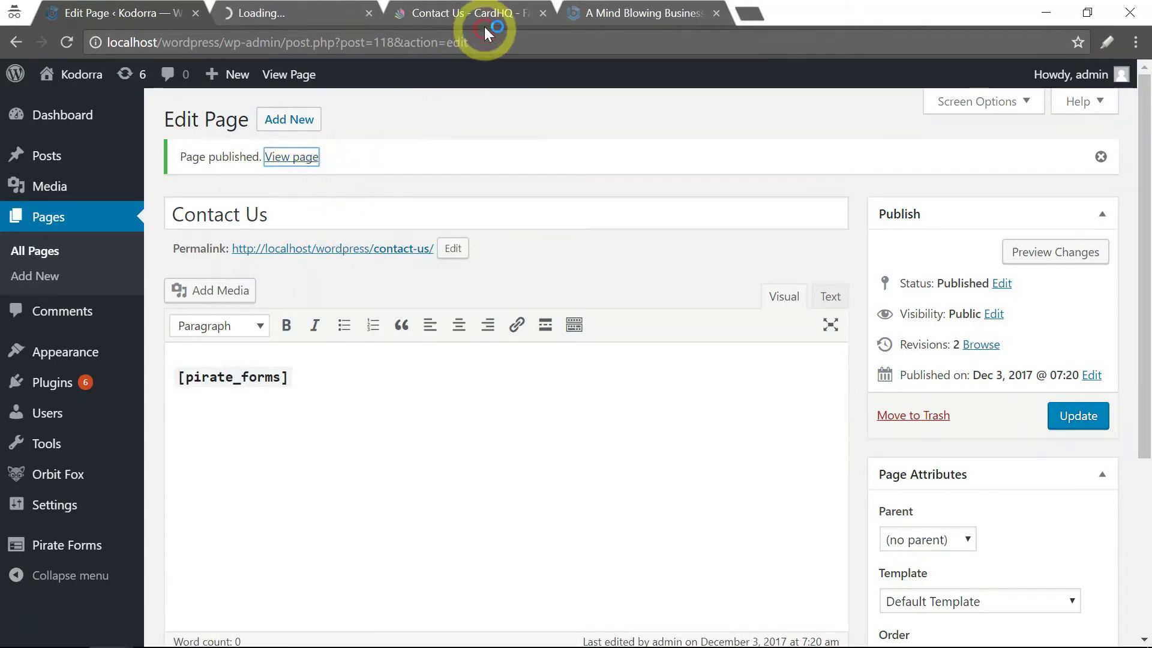
pyautogui.click(322, 18)
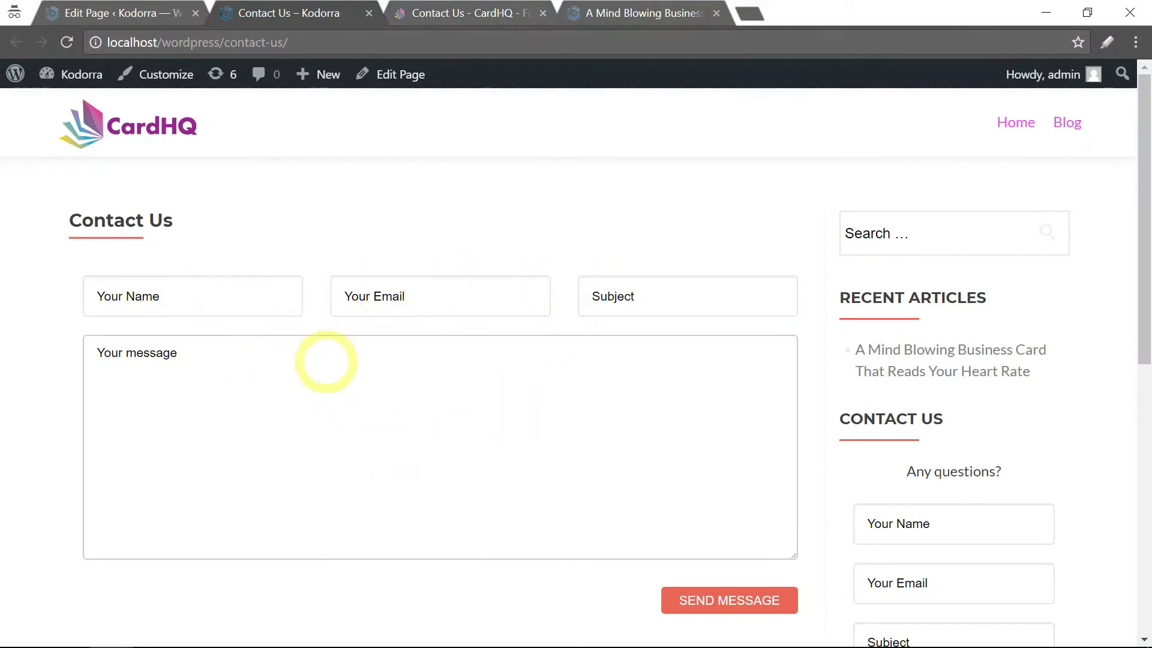
# In Pirate Forms settings, look through the Options, Fields Settings and Fields Labels tabs.
pyautogui.click(126, 15)
pyautogui.moveTo(69, 551)
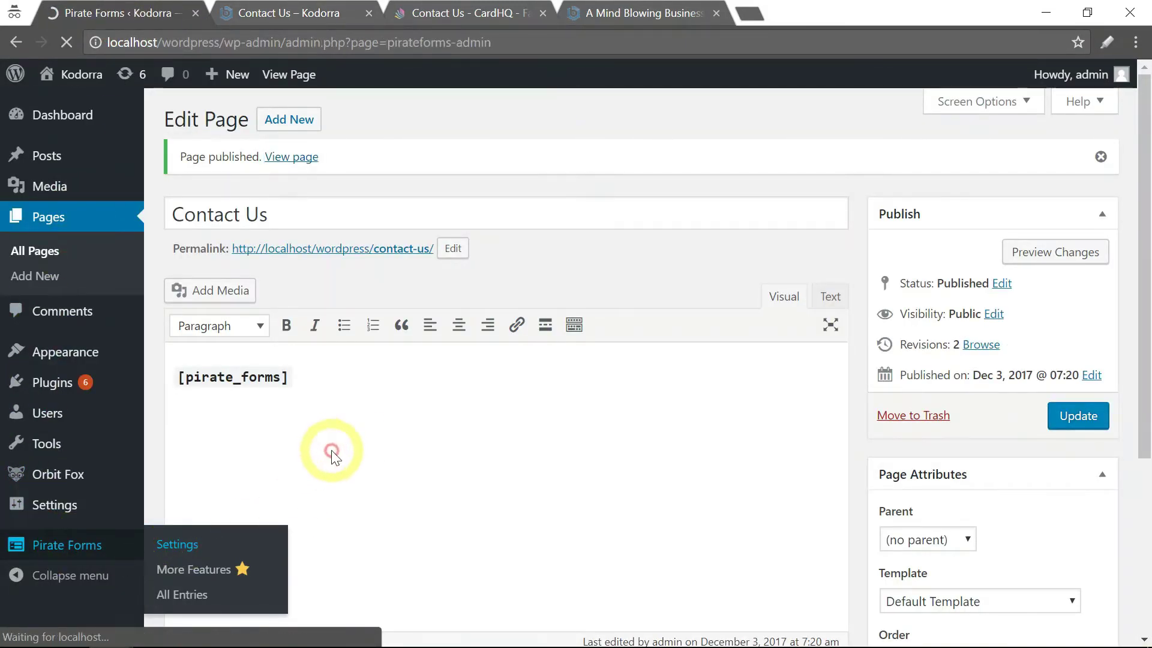
pyautogui.click(174, 547)
pyautogui.click(305, 174)
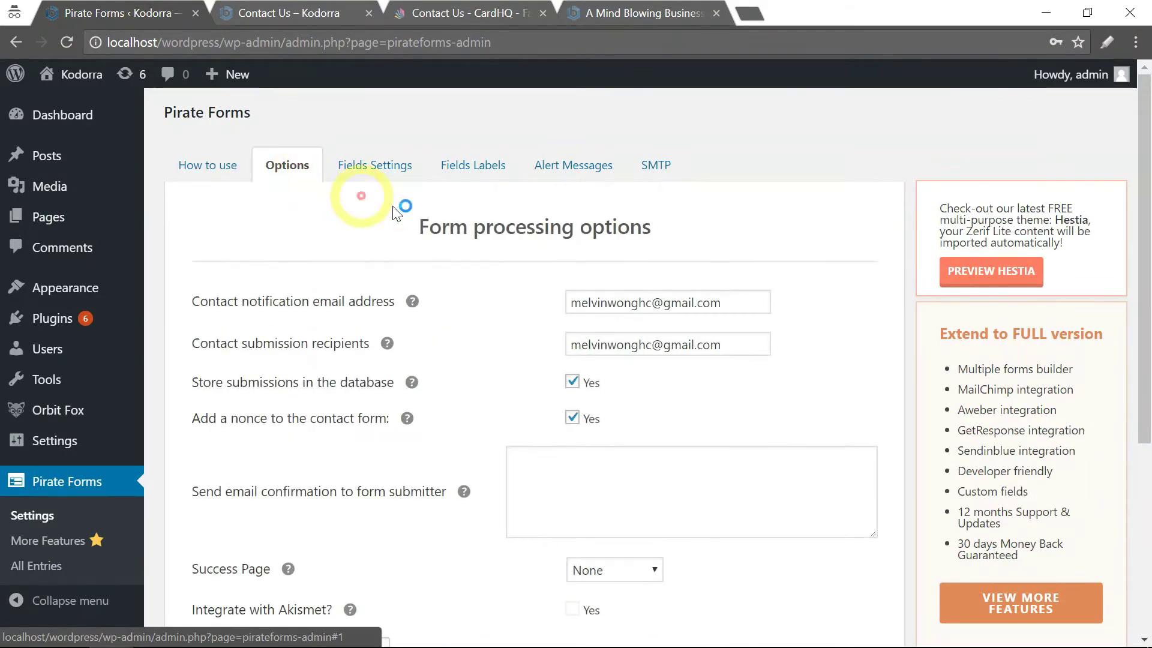
pyautogui.click(377, 174)
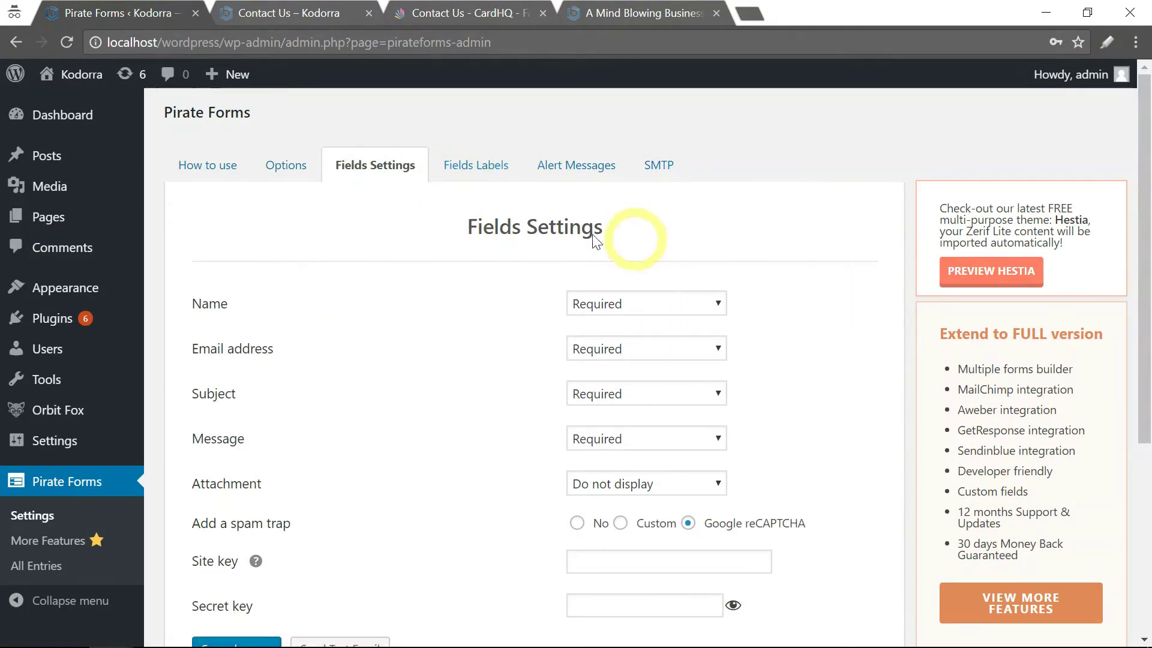
pyautogui.click(473, 172)
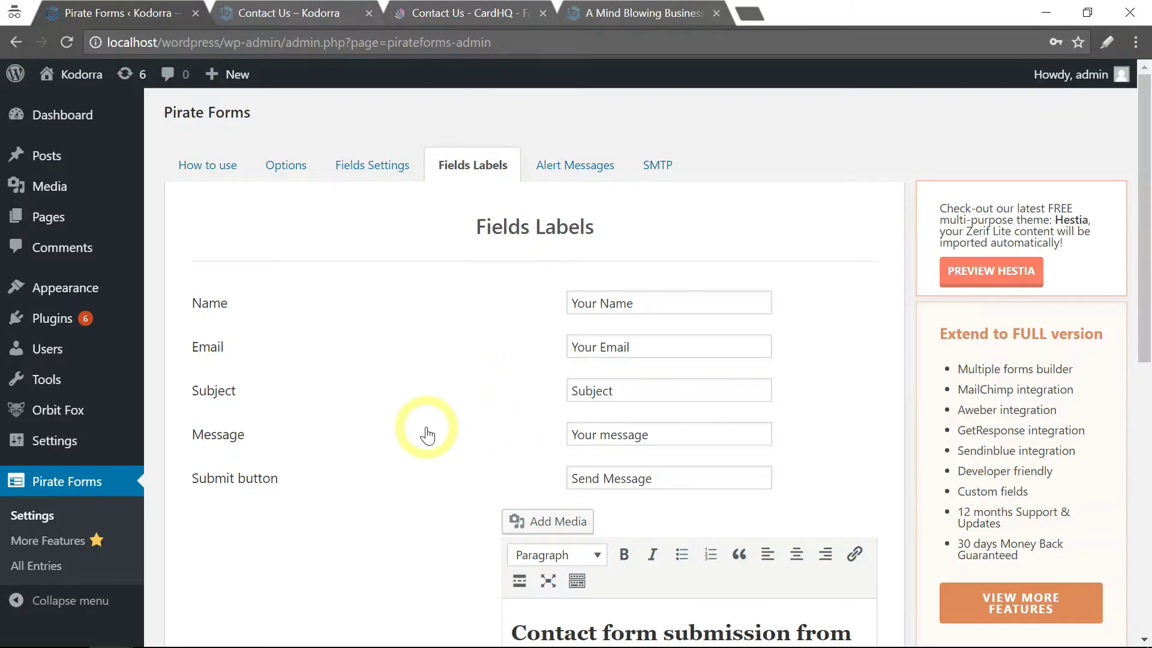
# Scroll down the Fields Labels tab to inspect the Email content template heading.
pyautogui.scroll(-2, 426, 432)
pyautogui.scroll(-4, 425, 424)
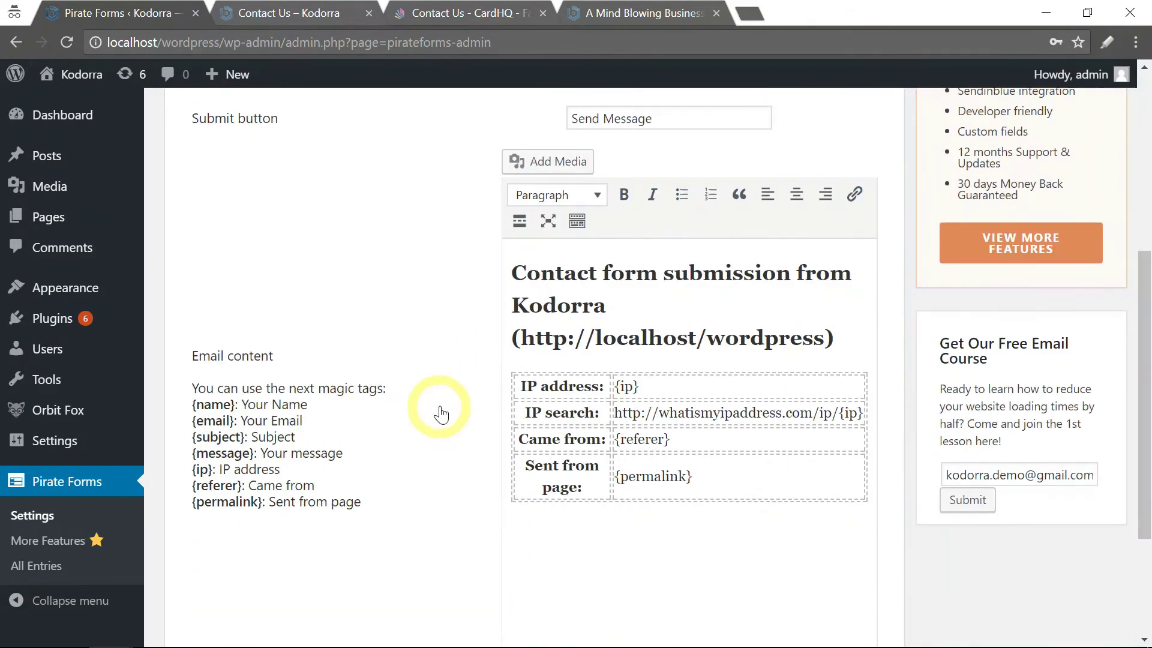
pyautogui.scroll(2, 447, 396)
pyautogui.scroll(-2, 433, 320)
pyautogui.click(652, 291)
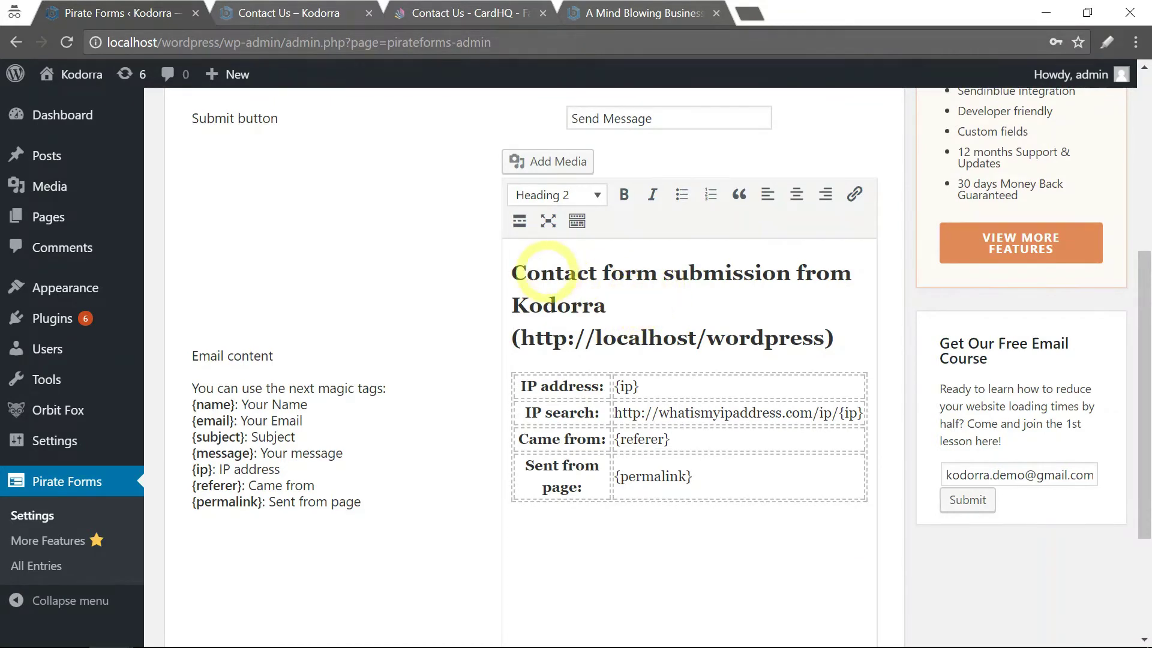
pyautogui.moveTo(515, 273); pyautogui.dragTo(674, 336)
pyautogui.click(488, 290)
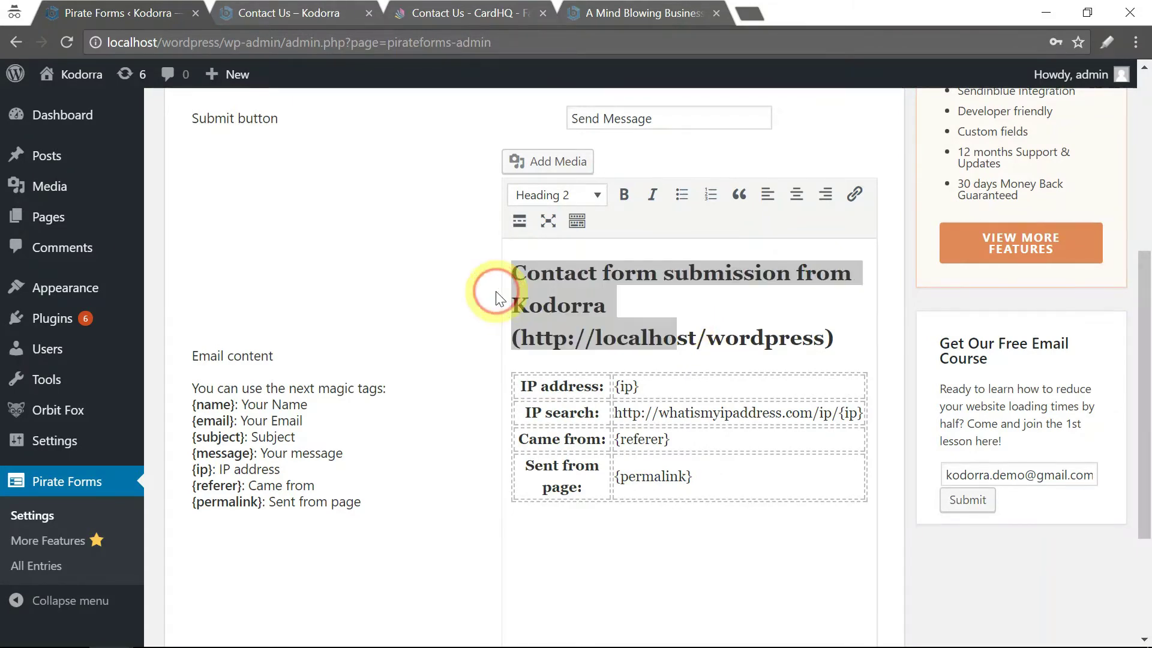
pyautogui.scroll(6, 468, 303)
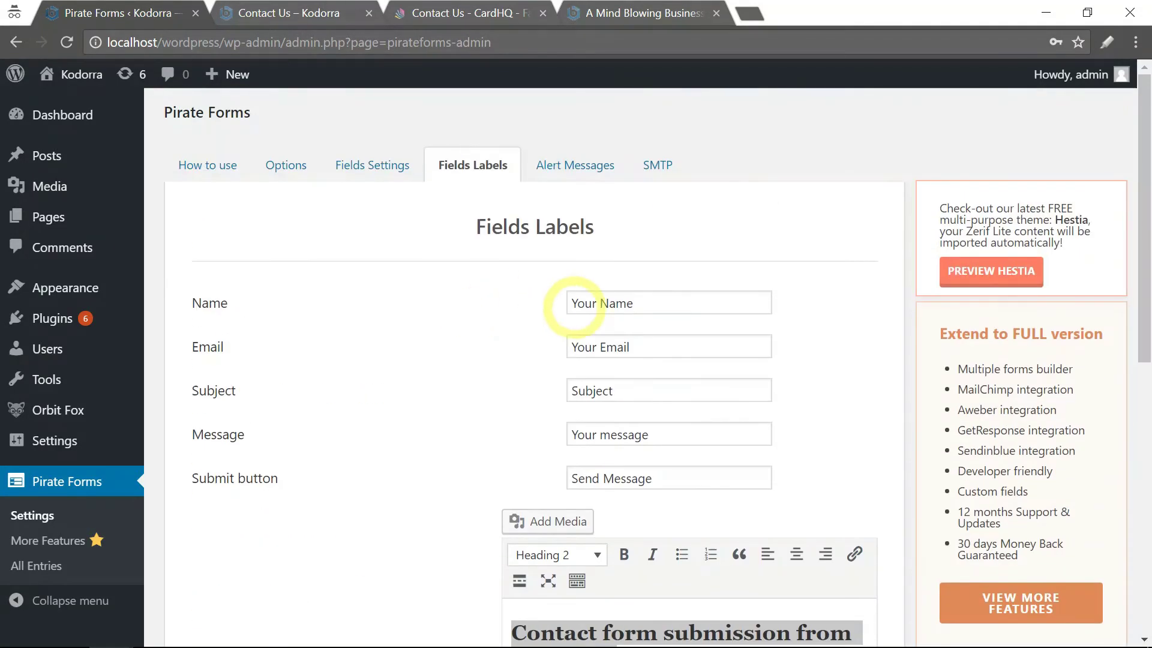
# Review the Alert Messages tab, then the SMTP Options tab.
pyautogui.click(587, 174)
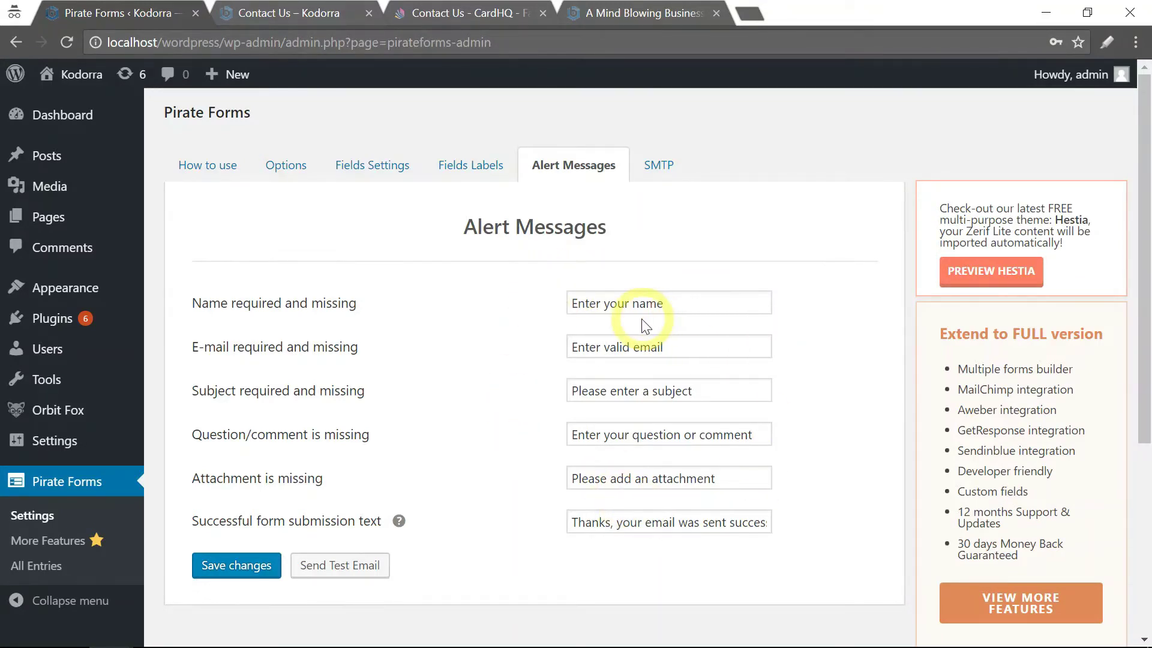
pyautogui.click(659, 167)
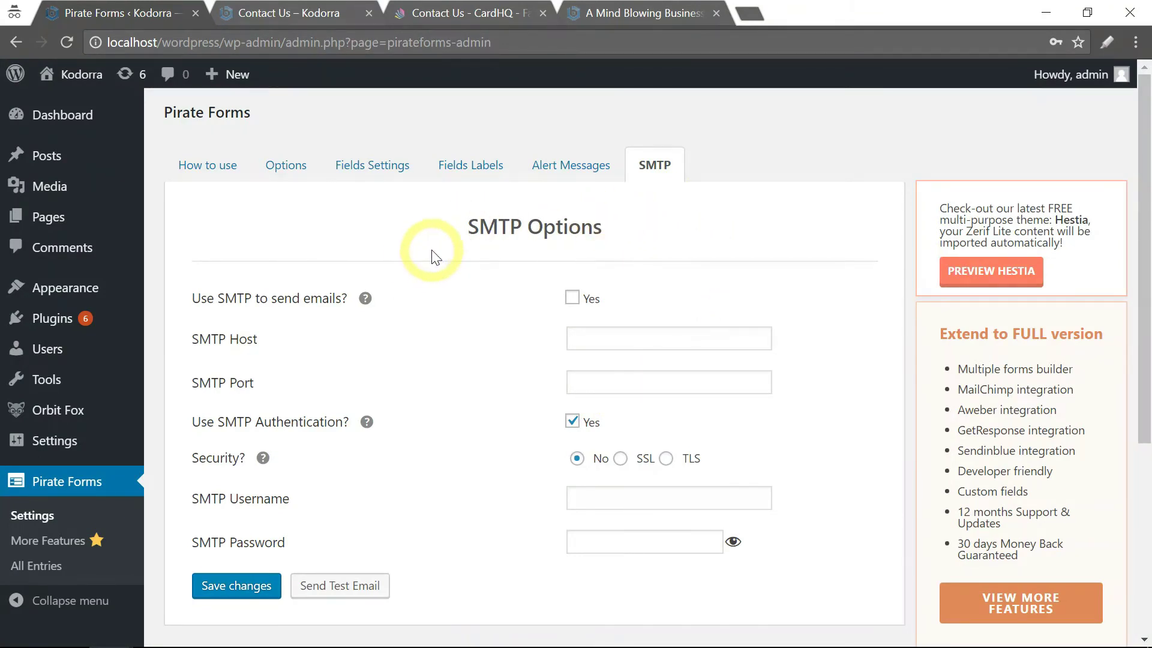
# On the Options tab, replace the Contact notification email with the site's info address.
pyautogui.click(287, 167)
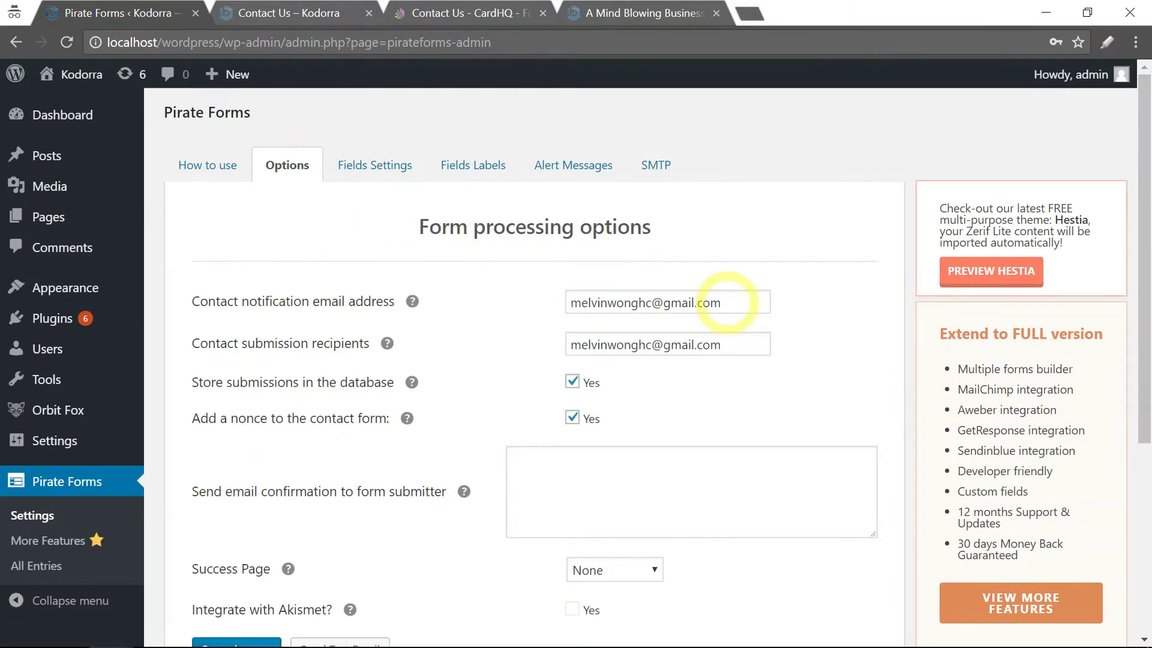
pyautogui.moveTo(722, 303); pyautogui.dragTo(551, 306)
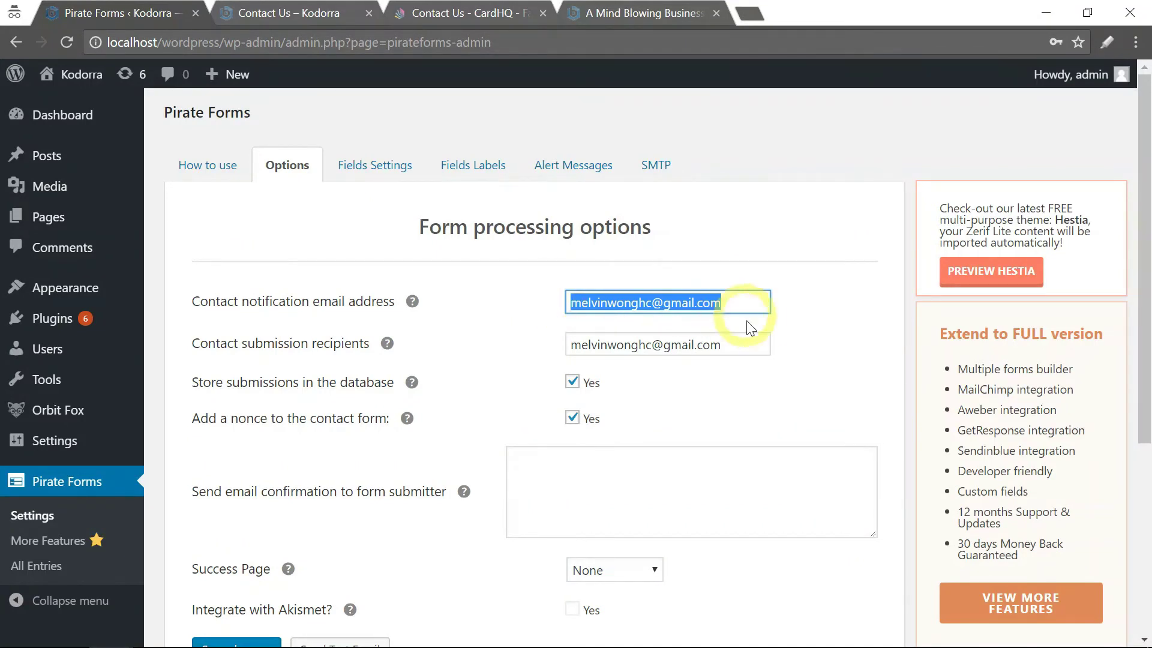
pyautogui.click(733, 303)
pyautogui.click(777, 303)
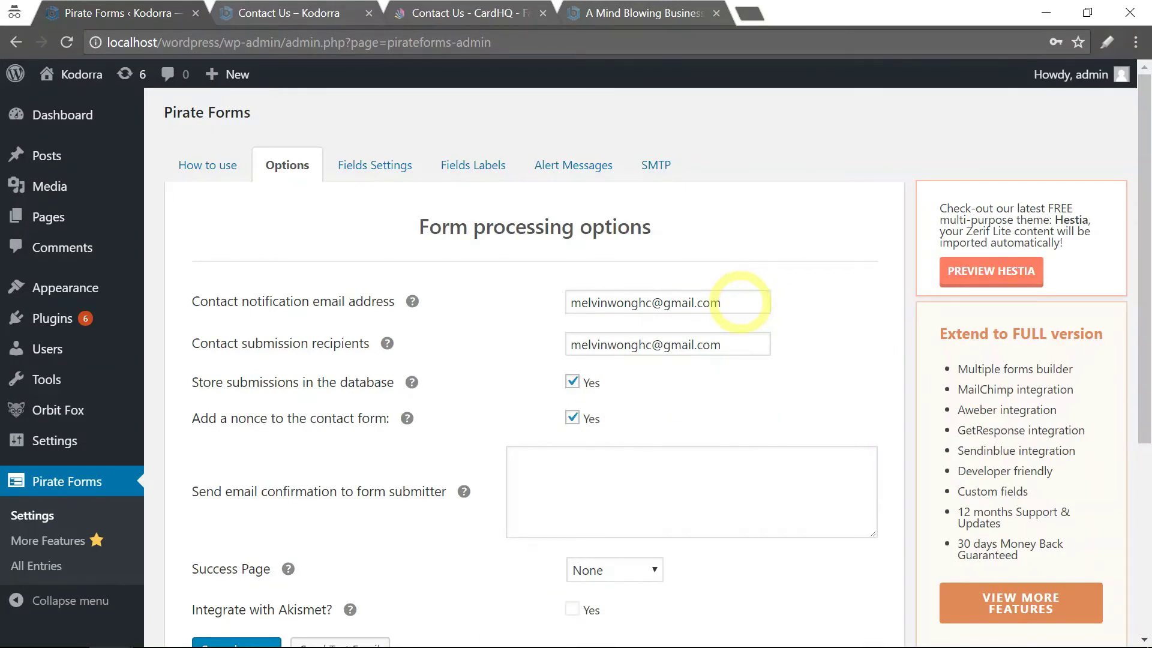
pyautogui.moveTo(735, 302); pyautogui.dragTo(666, 303)
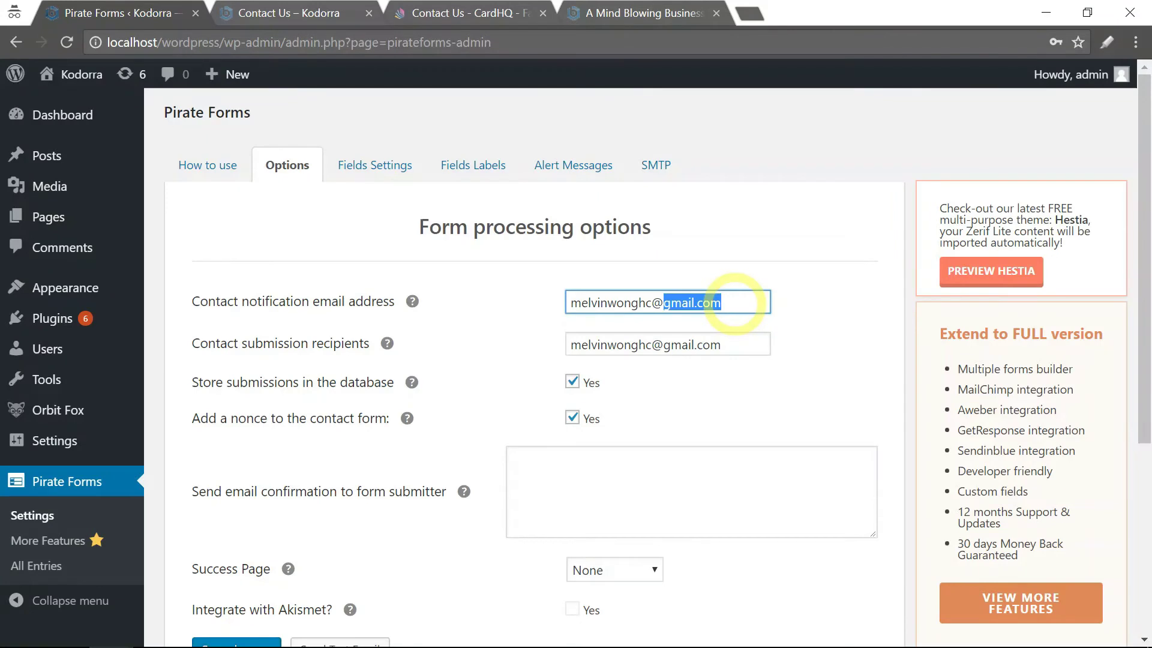
pyautogui.press('BackSpace')
pyautogui.press('BackSpace')
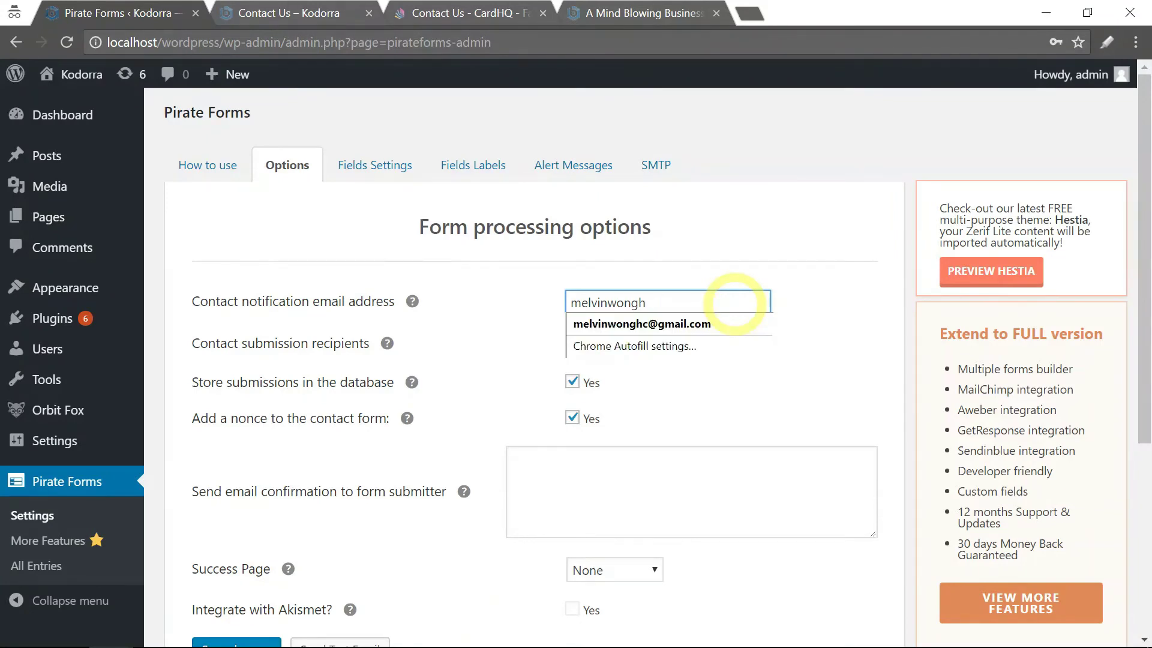
pyautogui.press('BackSpace')
pyautogui.press('BackSpace')
pyautogui.press('BackSpace')
pyautogui.press('BackSpace')
pyautogui.press('BackSpace')
pyautogui.press('BackSpace')
pyautogui.press('BackSpace')
pyautogui.press('BackSpace')
pyautogui.press('BackSpace')
pyautogui.press('BackSpace')
pyautogui.press('BackSpace')
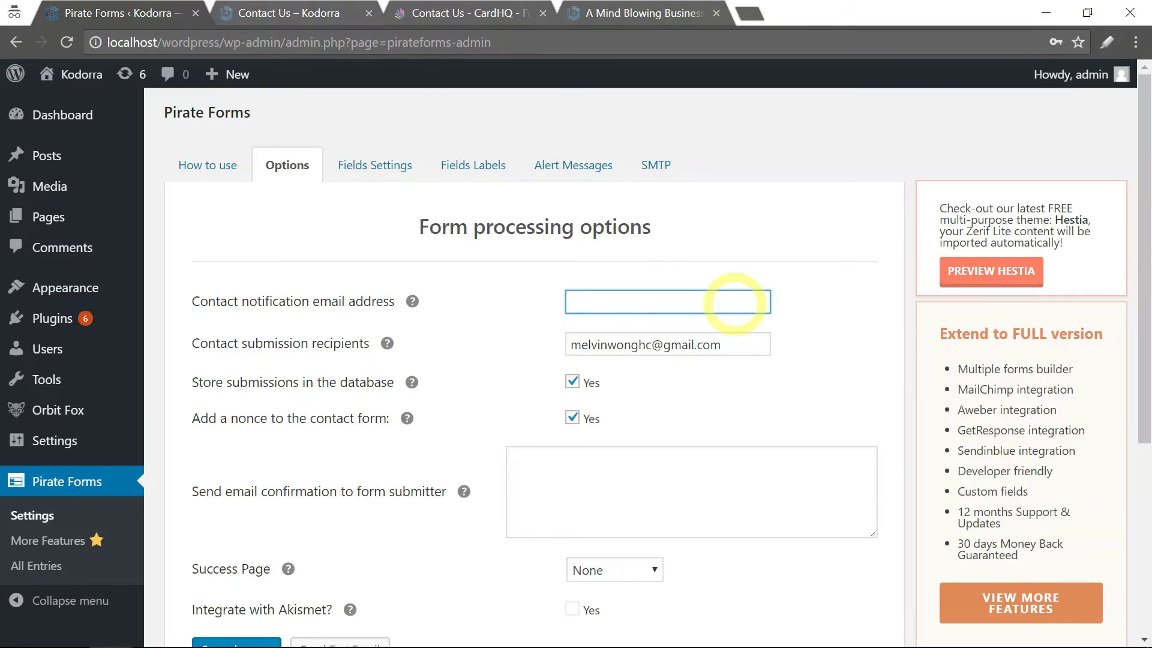
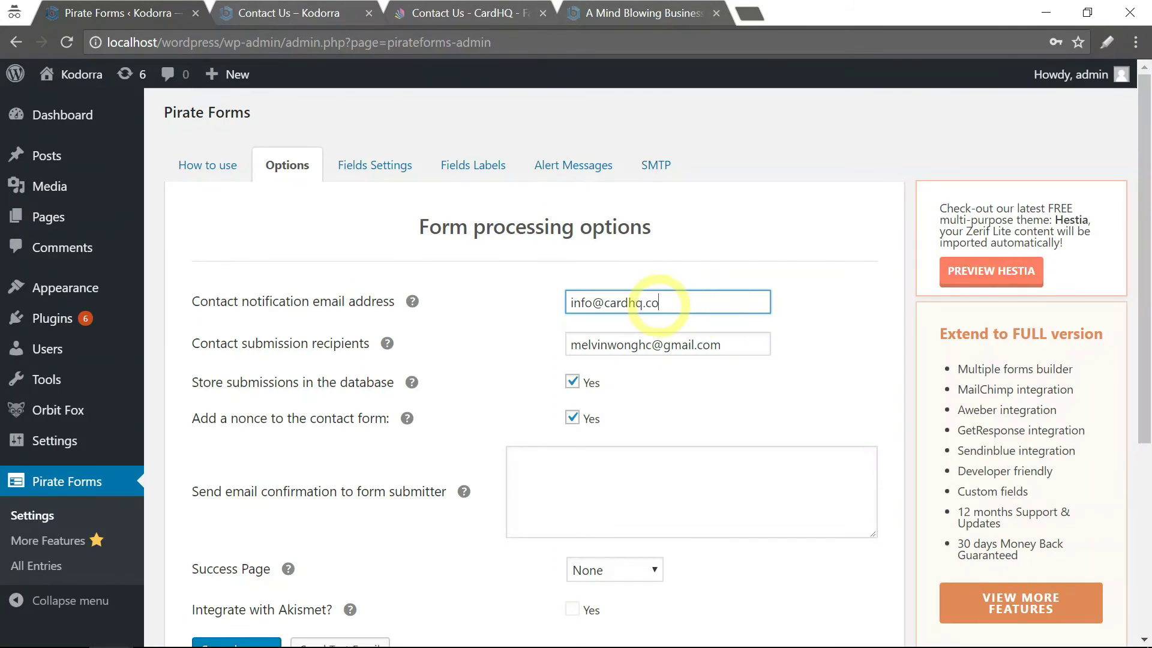
pyautogui.moveTo(659, 303); pyautogui.dragTo(604, 303)
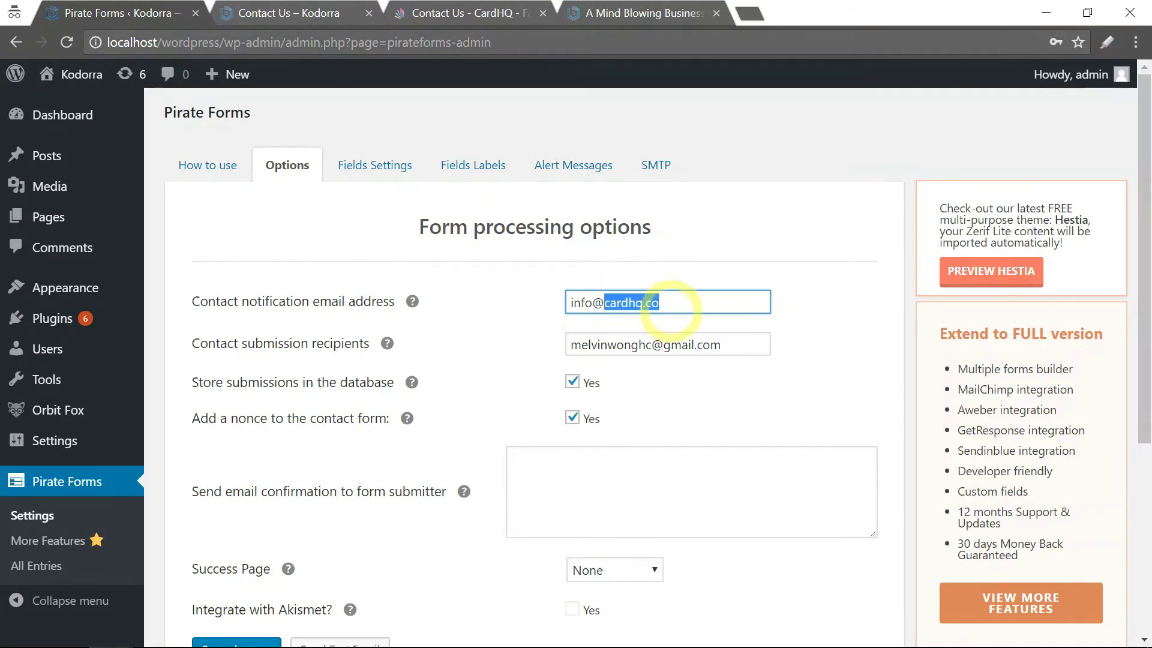
pyautogui.click(797, 305)
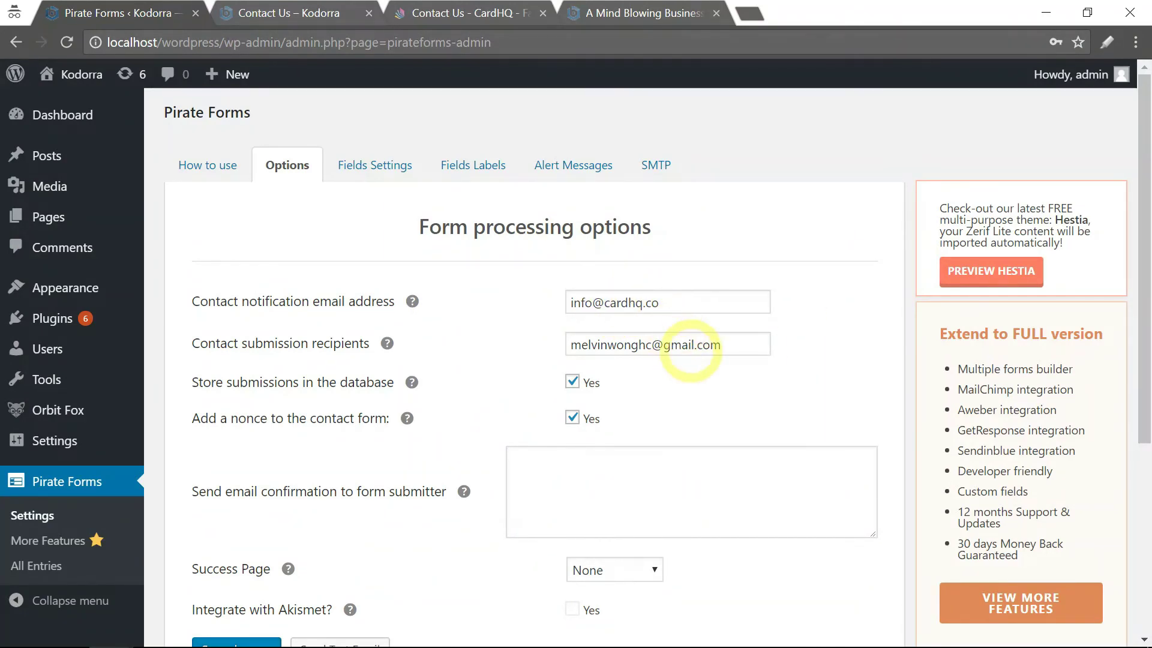
# Copy that address over the old one in Contact submission recipients.
pyautogui.moveTo(720, 345); pyautogui.dragTo(664, 367)
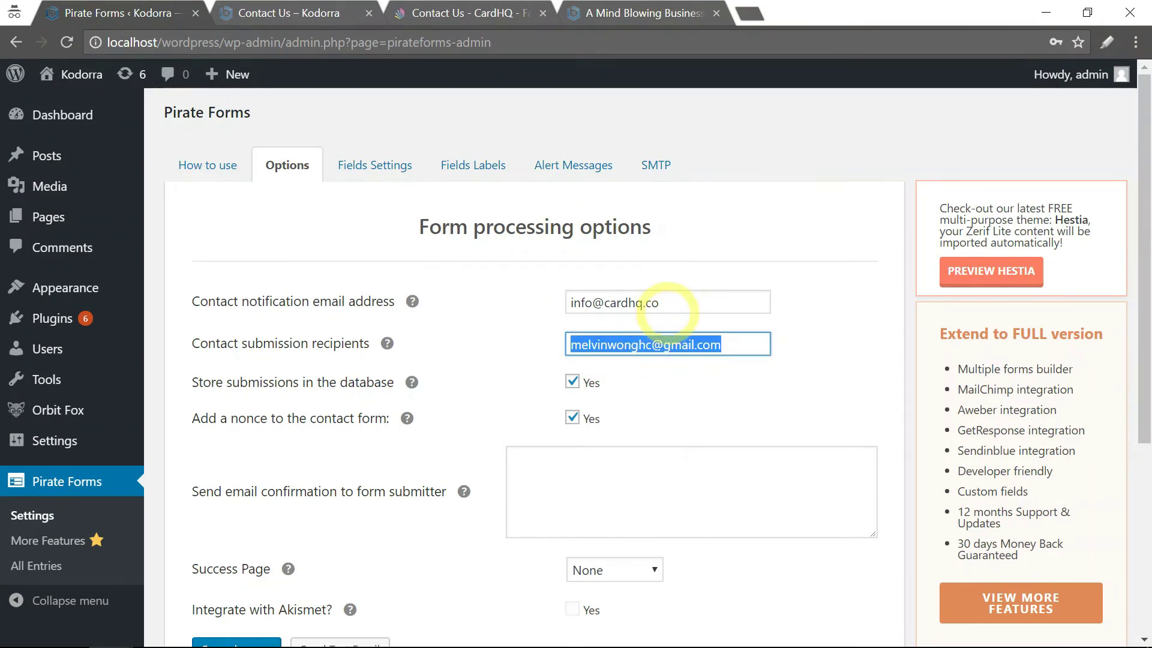
pyautogui.moveTo(670, 303); pyautogui.dragTo(506, 316)
pyautogui.hotkey('ctrl', 'c')
pyautogui.moveTo(747, 346); pyautogui.dragTo(570, 346)
pyautogui.hotkey('ctrl', 'v')
pyautogui.click(819, 314)
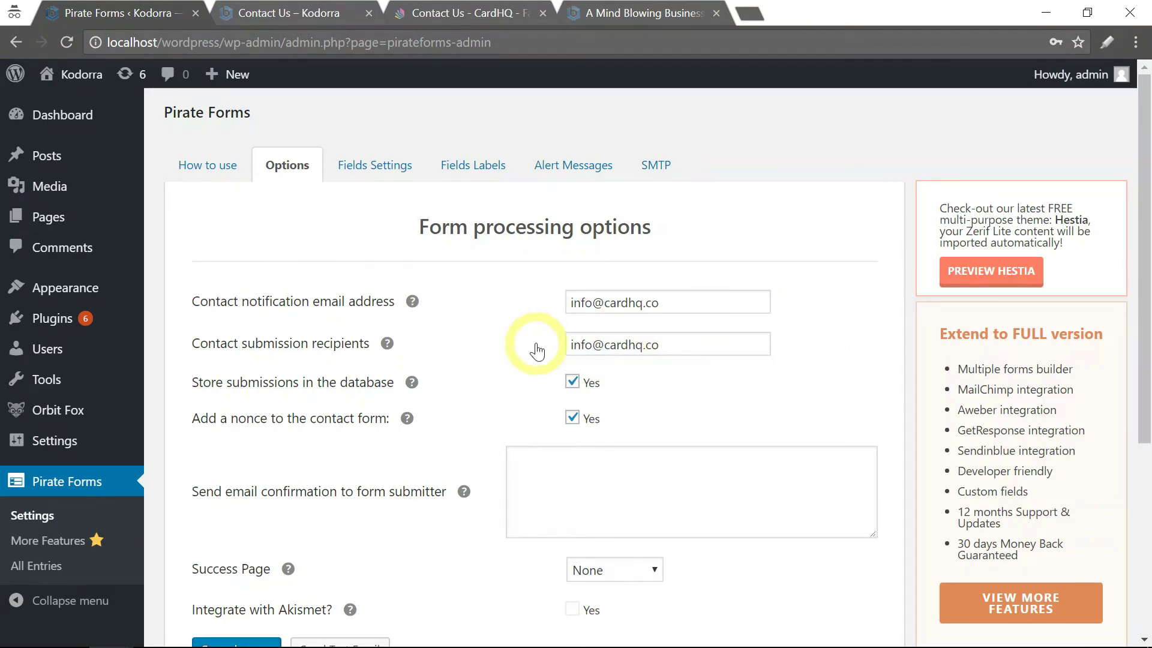
# Check the Success Page dropdown and keep it set to None.
pyautogui.scroll(-2, 514, 327)
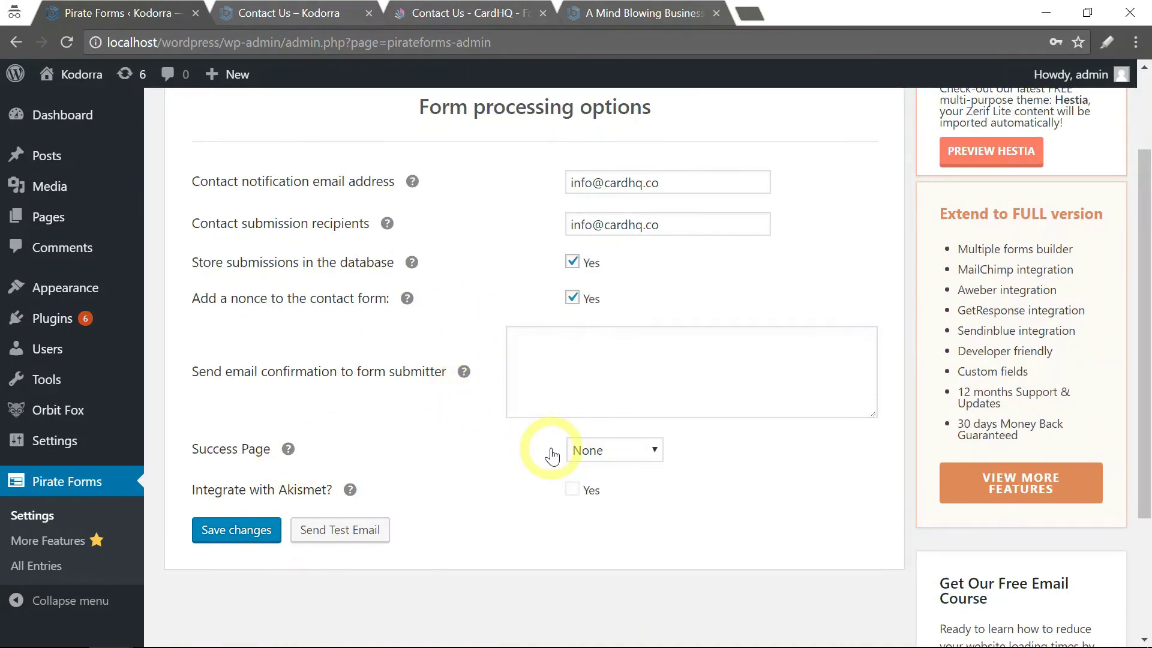
pyautogui.click(594, 456)
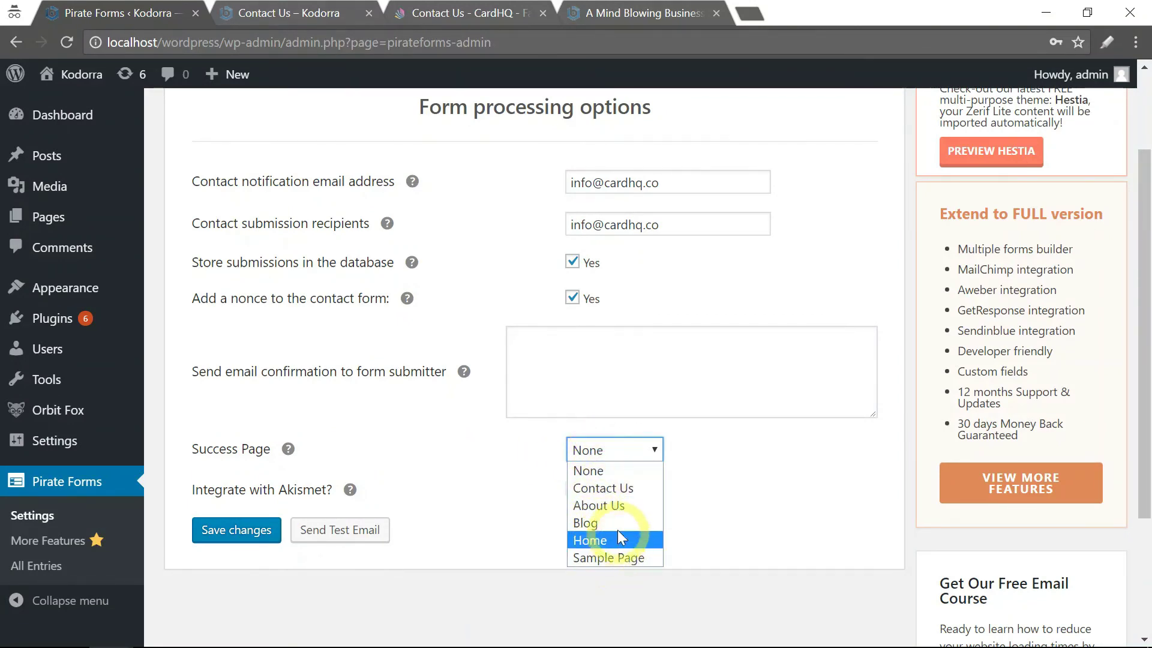
pyautogui.click(691, 451)
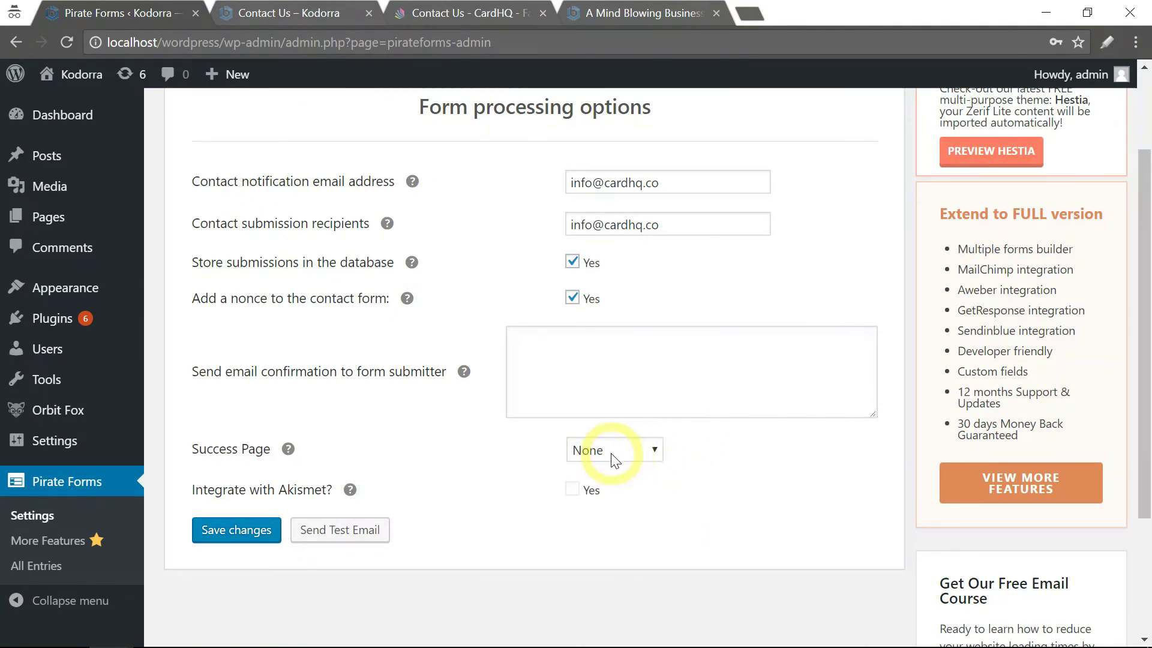
pyautogui.click(611, 453)
pyautogui.click(689, 454)
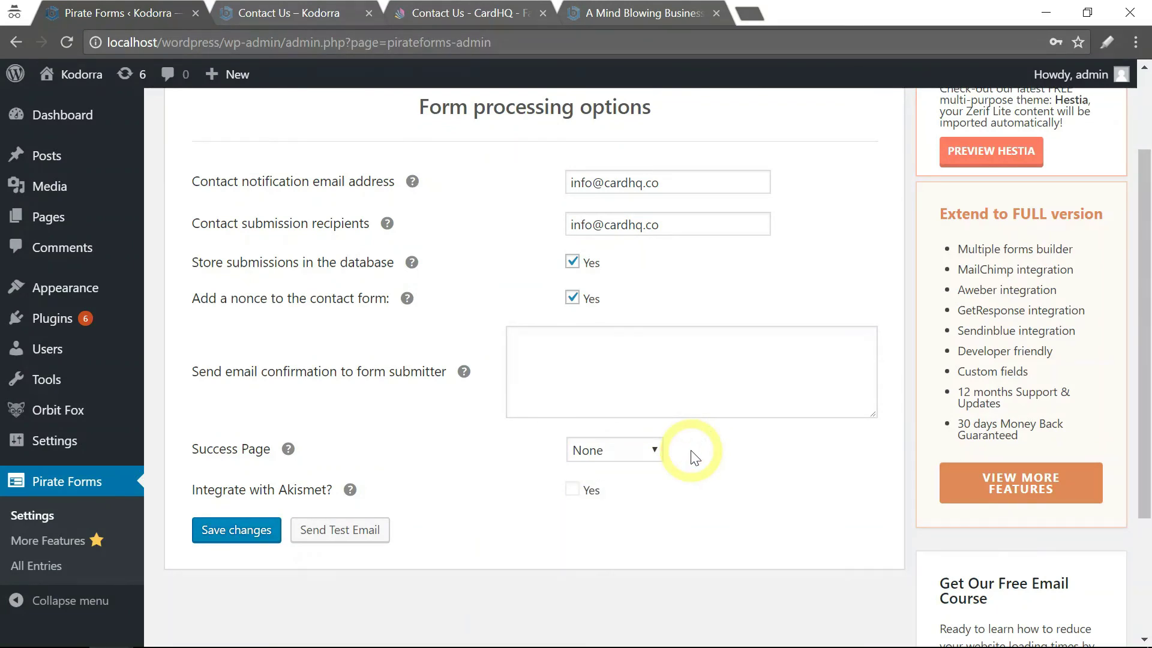